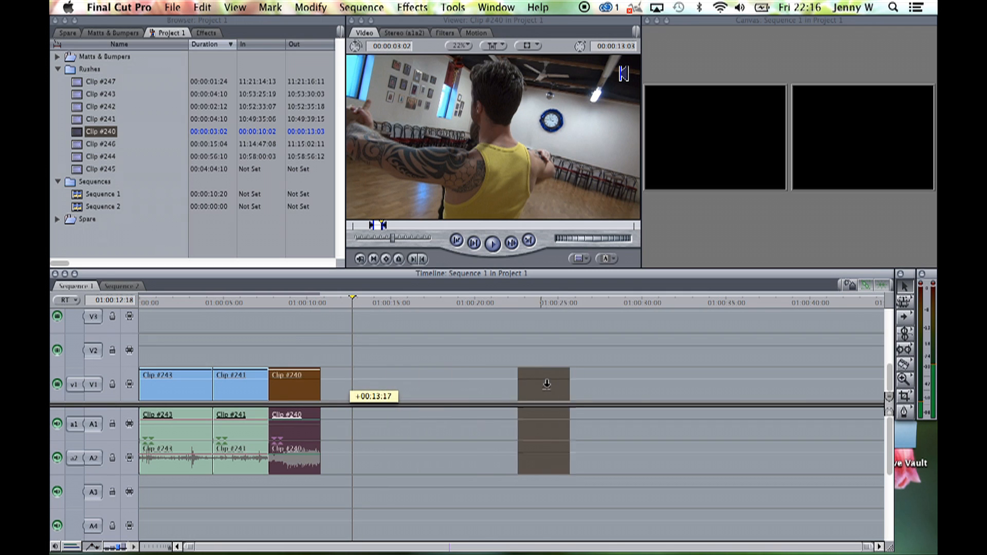
- Move Clip #241 to about 01:00:15:00, then try overwriting Clip #240 with Clip #243 and undo the overwrite
left_click_drag(226, 396, 405, 394)
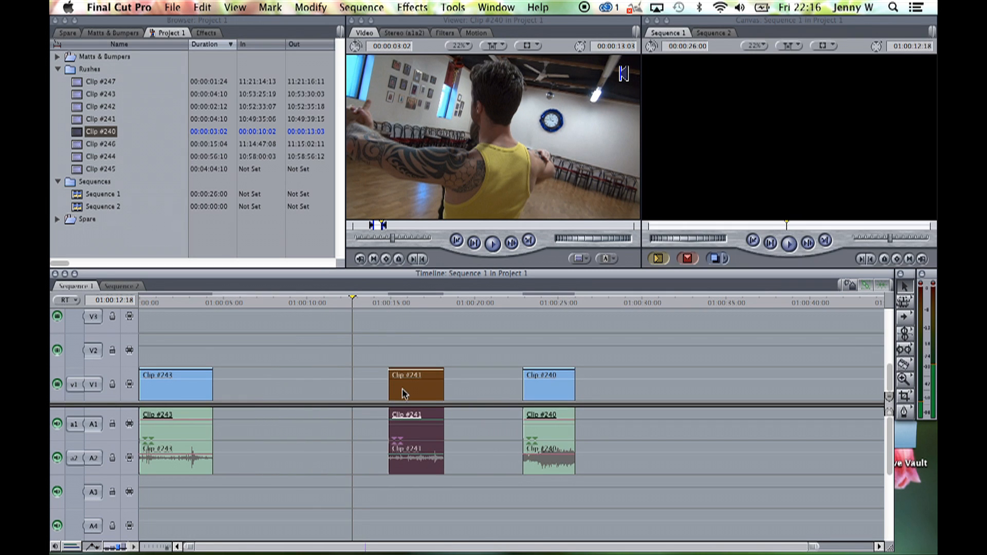
left_click_drag(177, 390, 546, 394)
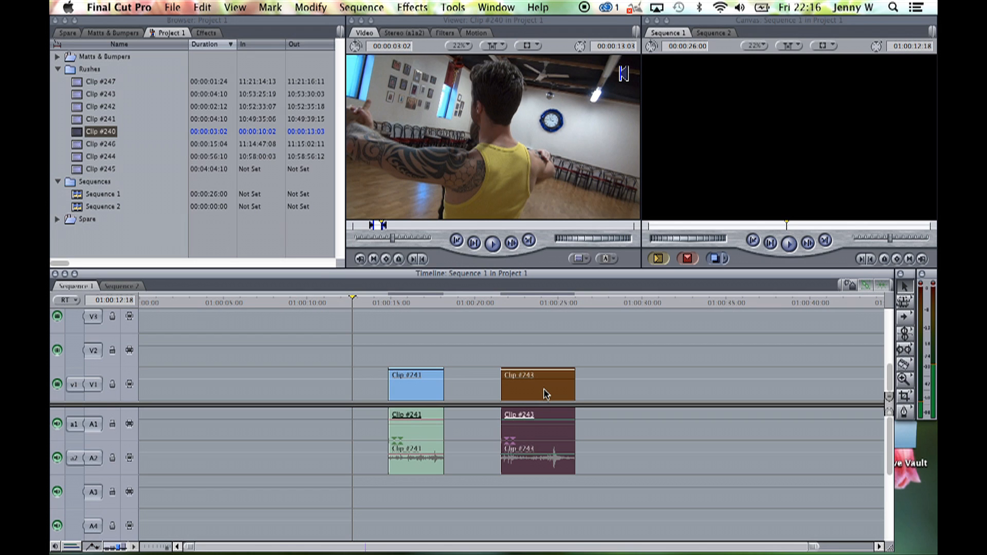
key("super+z")
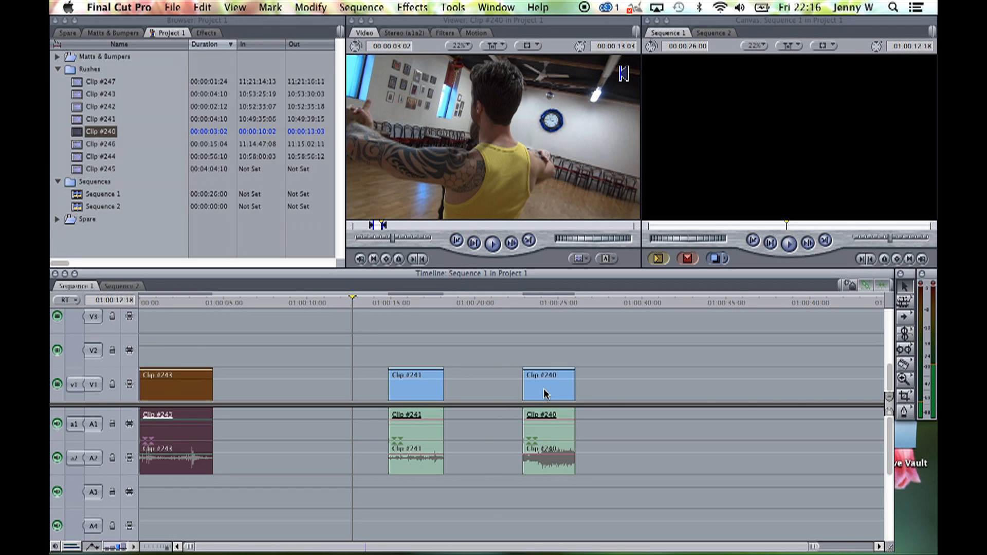
- Try to insert Clip #243 into the middle of Clip #240 and scrub through the split pieces
left_click_drag(187, 383, 577, 399)
left_click_drag(456, 298, 462, 298)
left_click(565, 302)
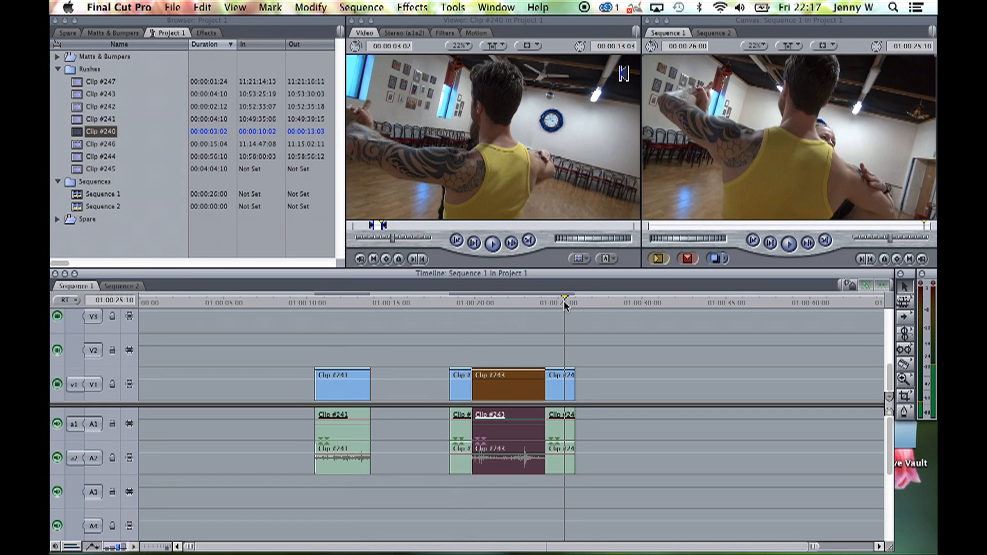
left_click(521, 304)
mouse_move(521, 303)
left_mouse_down()
mouse_move(496, 304)
mouse_move(525, 306)
left_mouse_up()
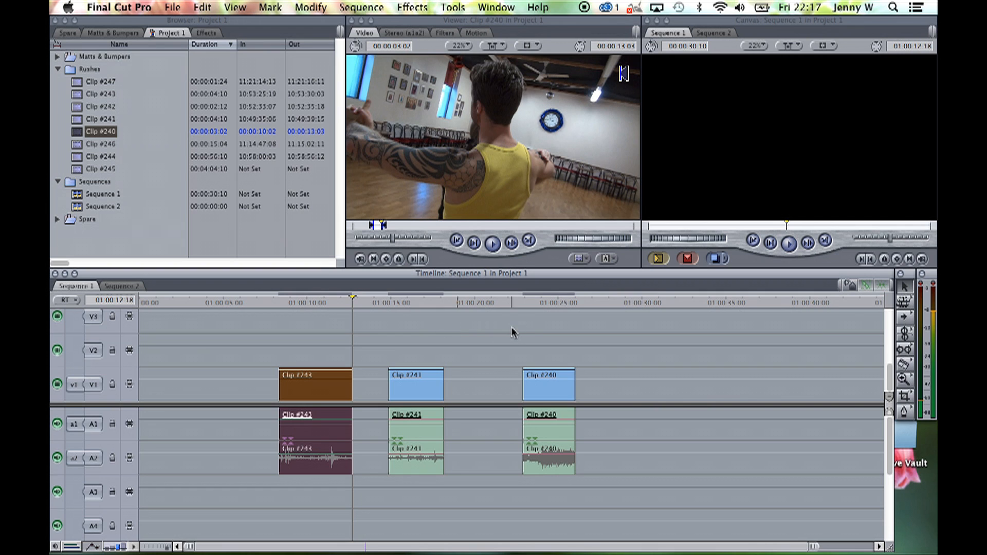
- Move Clip #241 directly against the end of Clip #243 in the timeline
left_click(409, 381)
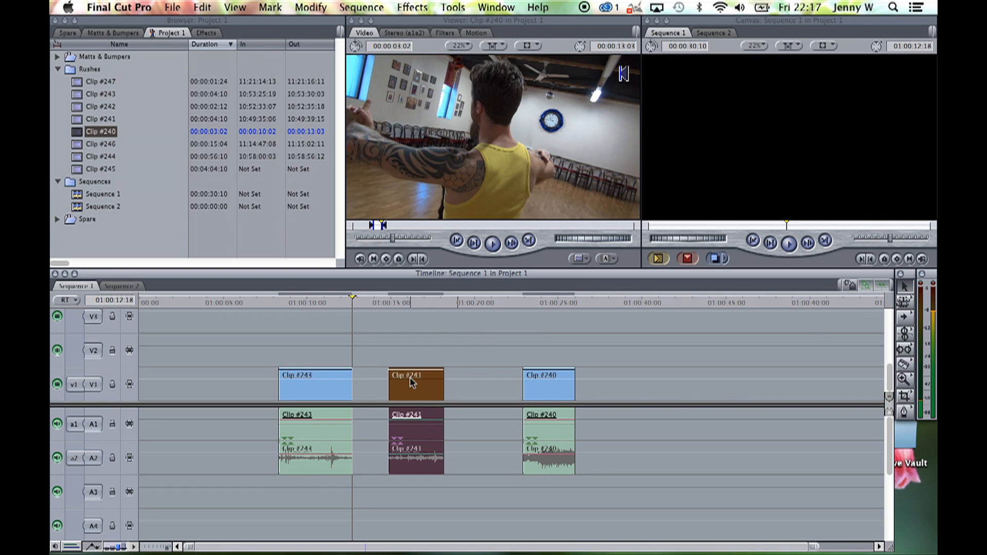
left_click_drag(412, 388, 383, 381)
- Preview Clip #240, try overwriting Clip #241 with it at the end of Clip #243, and undo the overwrite
left_click(554, 303)
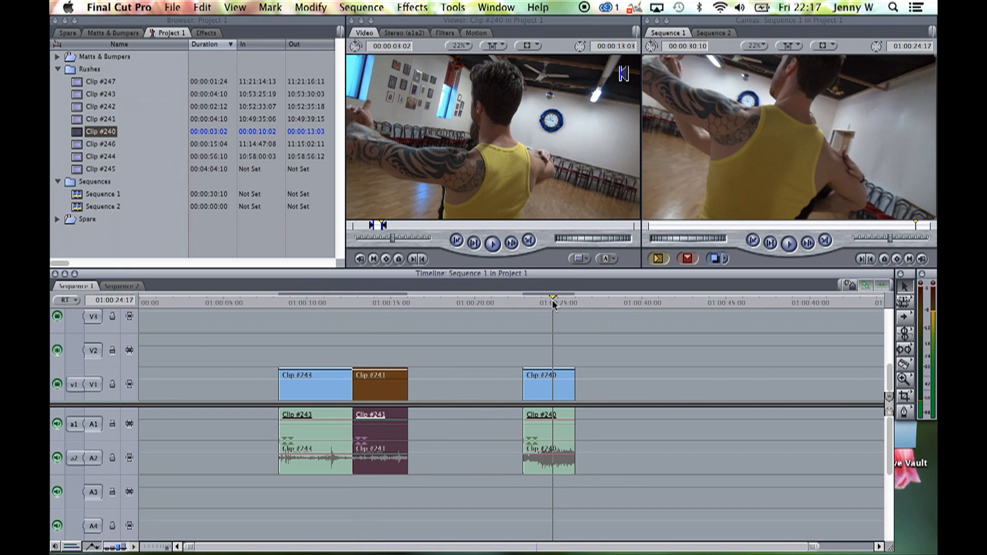
left_click(504, 385)
left_click(544, 306)
left_click(551, 389)
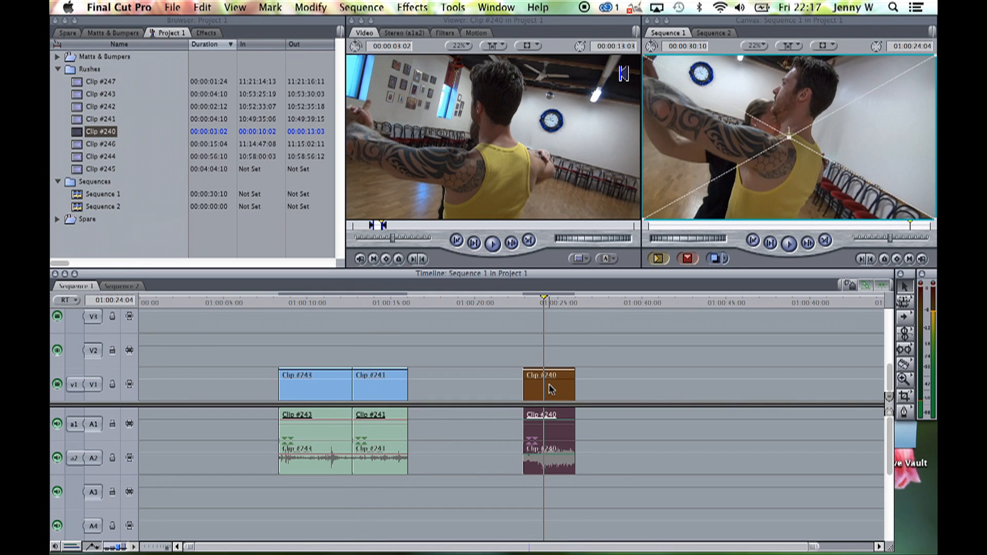
left_click_drag(550, 389, 379, 390)
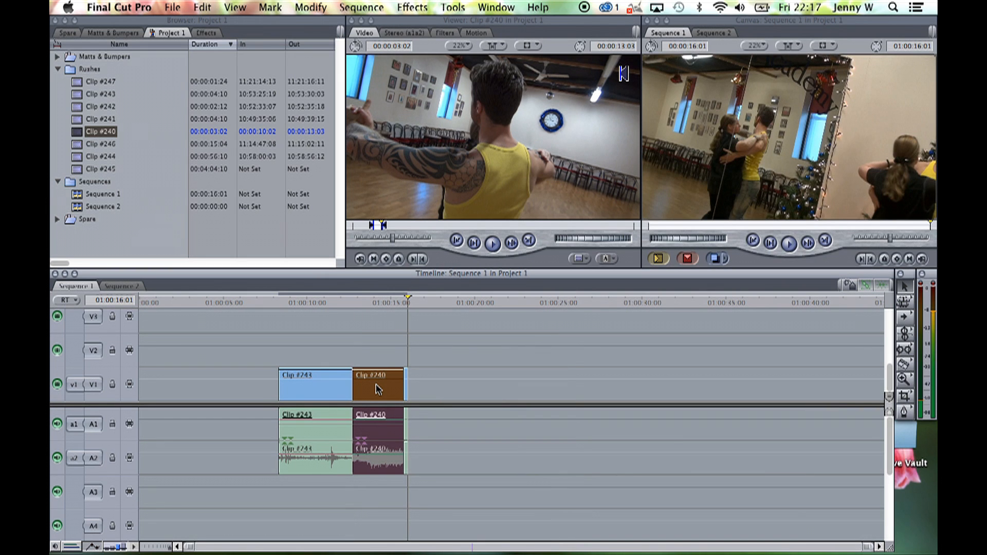
key("super+z")
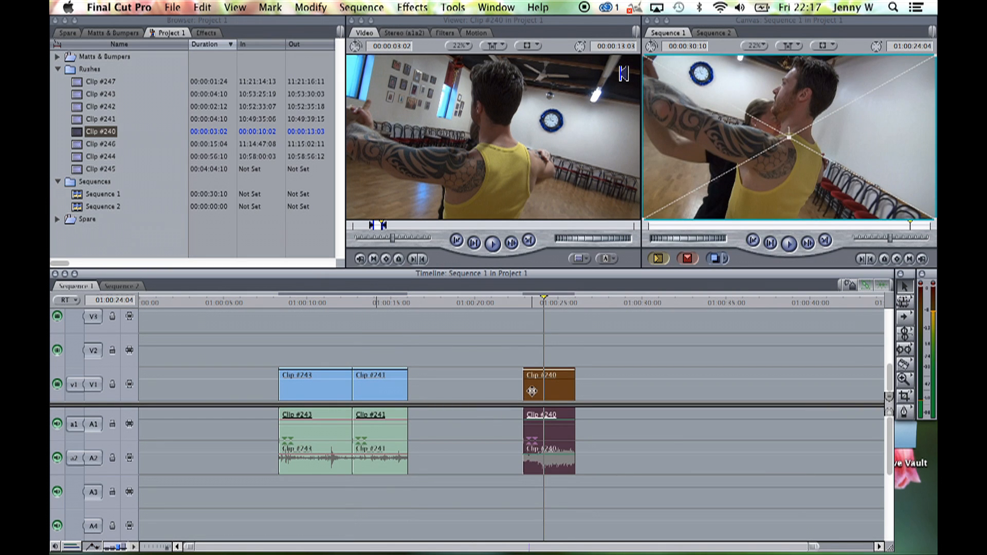
- Insert Clip #240 between Clip #243 and Clip #241, and preview the rearranged sequence at 01:00:17:03
left_click_drag(539, 389, 367, 385)
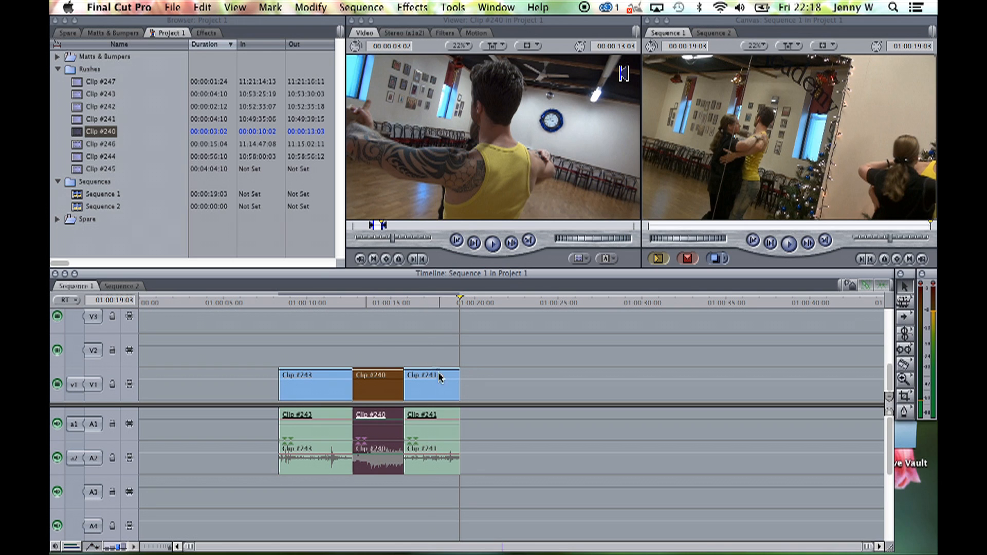
left_click(425, 301)
left_click(469, 357)
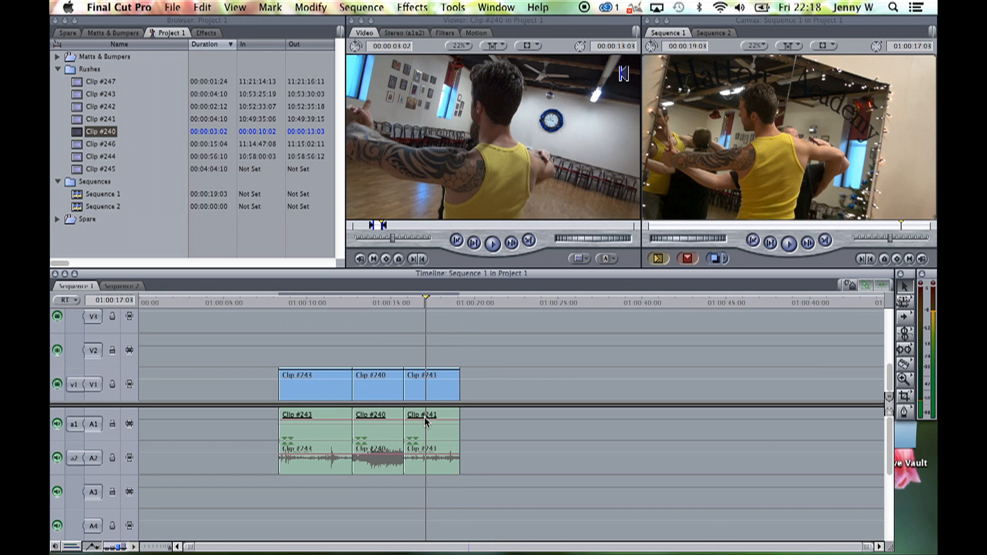
- Move Clip #241 in front of Clip #243 as an insert so it becomes the first clip
left_click(426, 381)
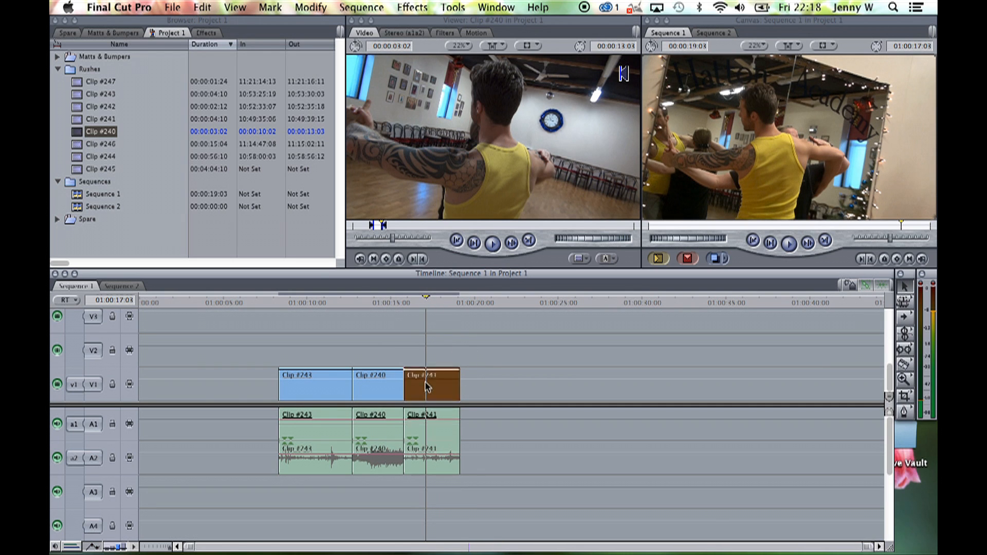
left_click_drag(429, 380, 304, 380)
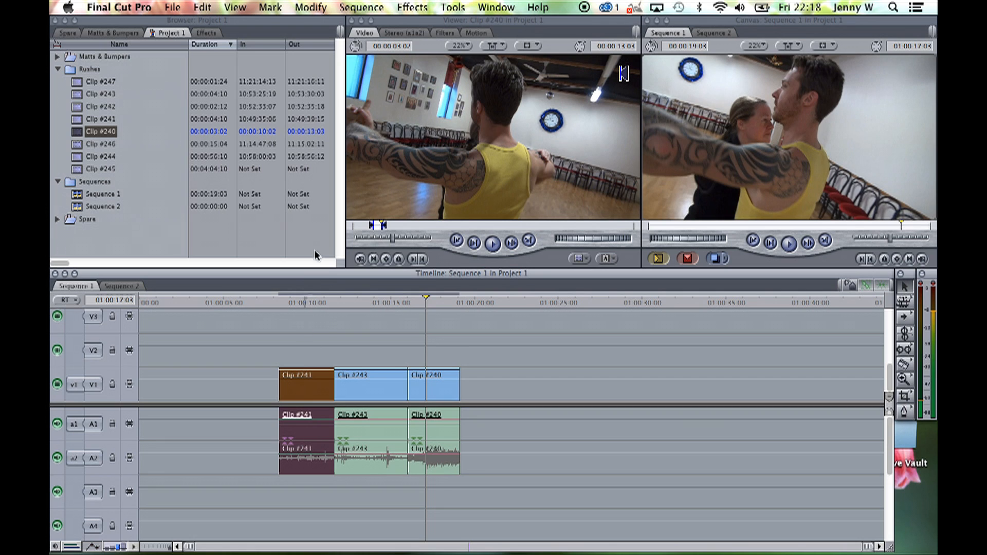
left_click(515, 372)
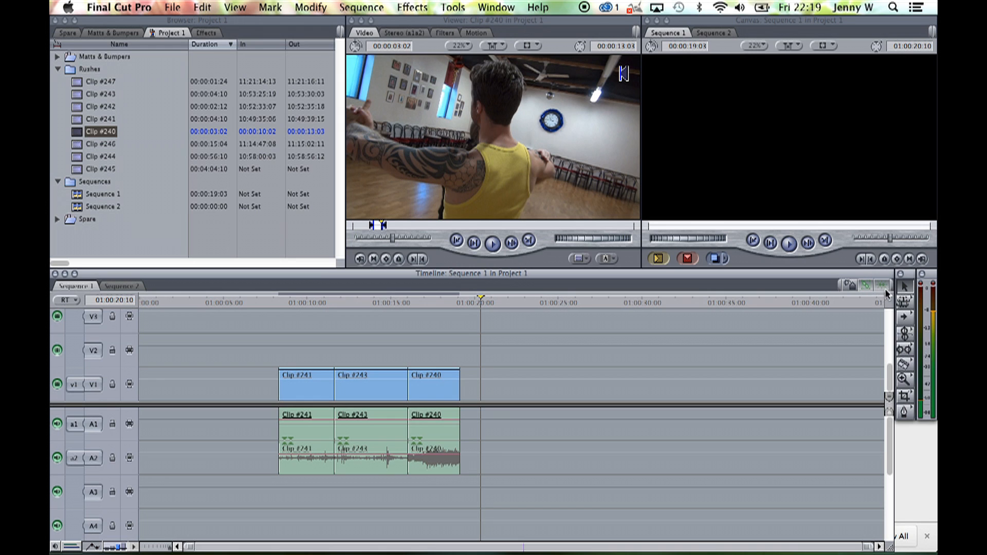
- Move Clip #240 so it ends at the playhead at 01:00:20:10, toggle snapping, and move it back against Clip #243
mouse_move(437, 391)
left_mouse_down()
mouse_move(548, 384)
mouse_move(430, 383)
left_mouse_up()
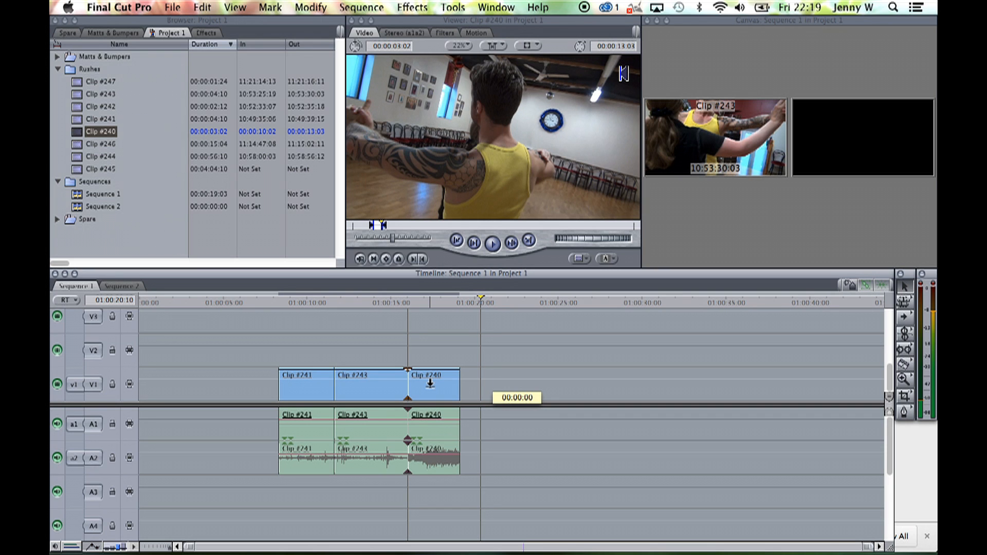
left_click_drag(430, 383, 452, 384)
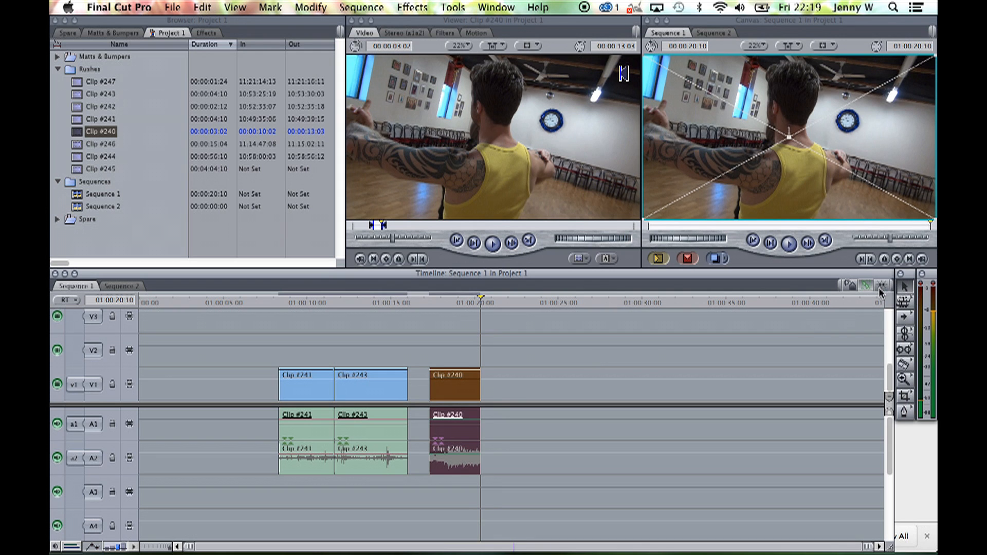
mouse_move(453, 385)
left_mouse_down()
mouse_move(413, 384)
mouse_move(449, 386)
left_mouse_up()
left_click(883, 288)
mouse_move(460, 385)
left_mouse_down()
mouse_move(444, 381)
mouse_move(545, 385)
mouse_move(442, 386)
left_mouse_up()
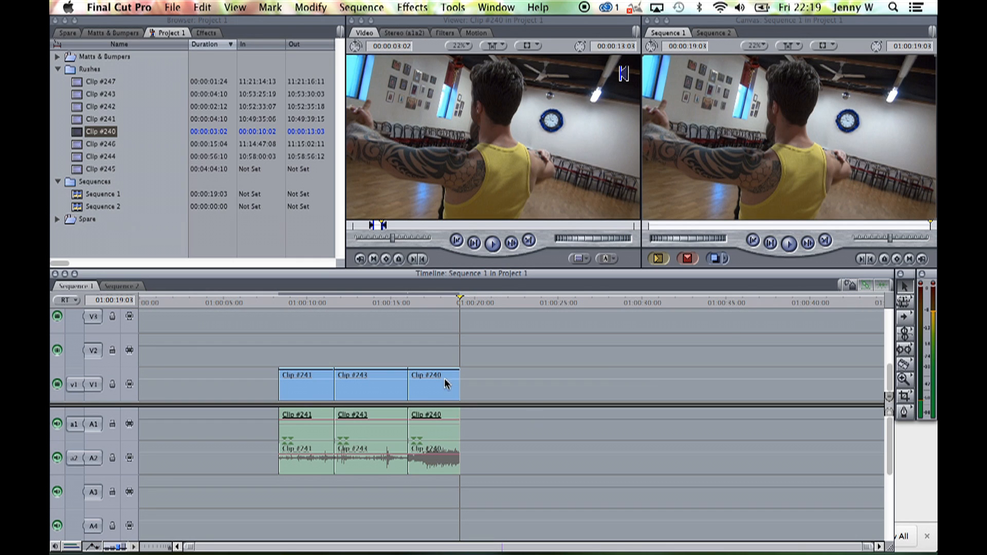
- Spread the clips apart, ending Clip #240 at 01:00:29:24 and starting Clip #243 at the playhead at 01:00:19:03
left_click_drag(436, 385, 617, 383)
left_click_drag(350, 383, 475, 383)
left_click(589, 351)
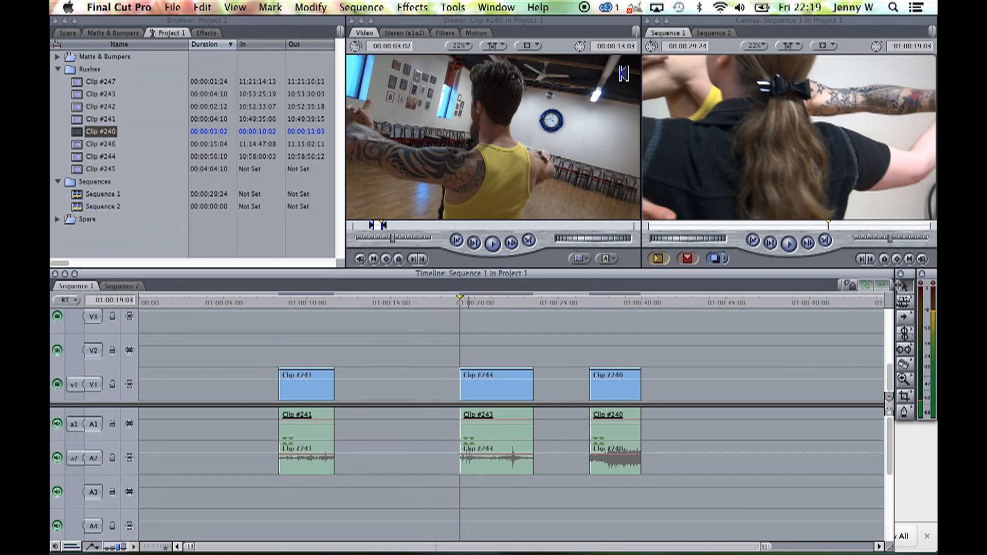
- Turn off linked selection and move only the video of Clip #240 so it ends at 01:00:39:15
left_click(867, 286)
left_click_drag(615, 387, 776, 388)
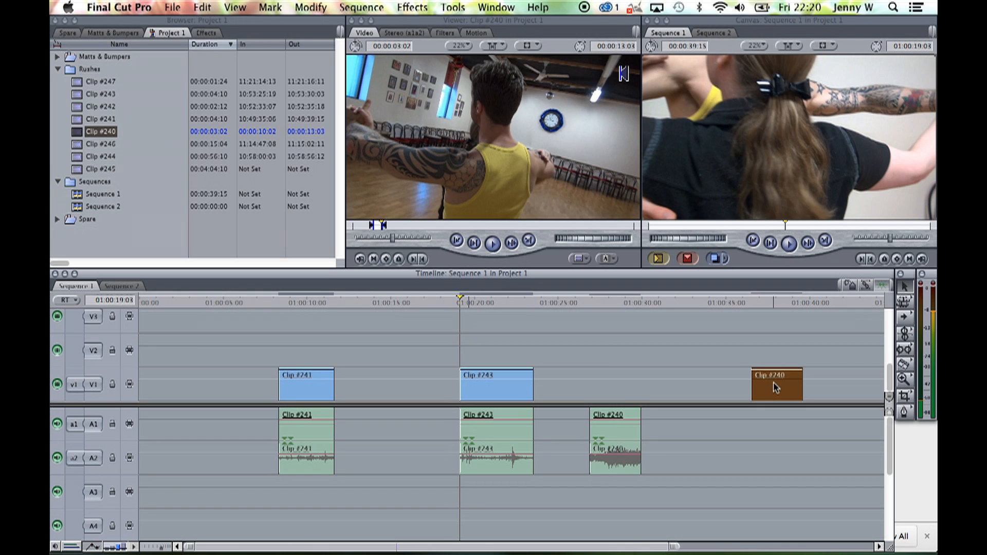
left_click(598, 336)
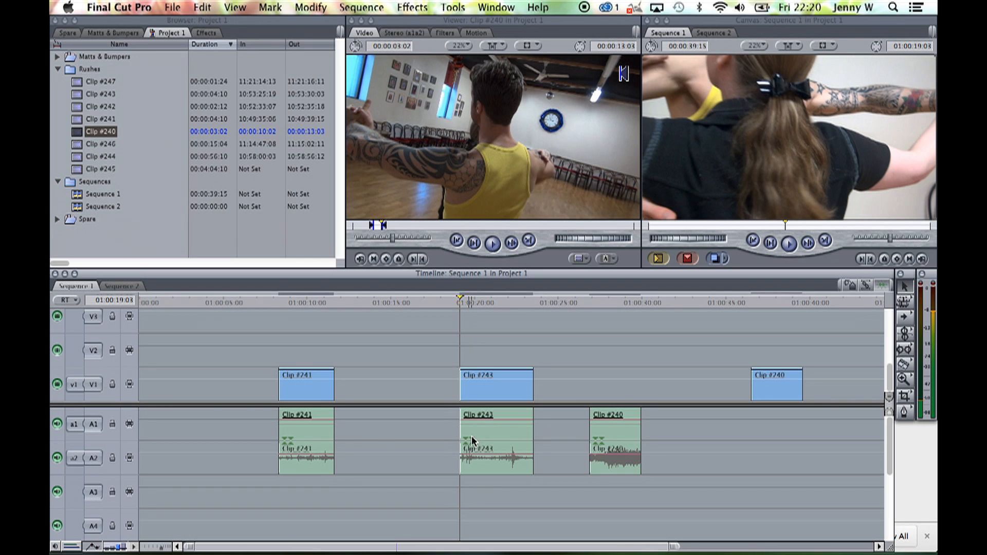
- Split the stereo pair of Clip #240's audio and move only its A1 channel further along the timeline
left_click(622, 436)
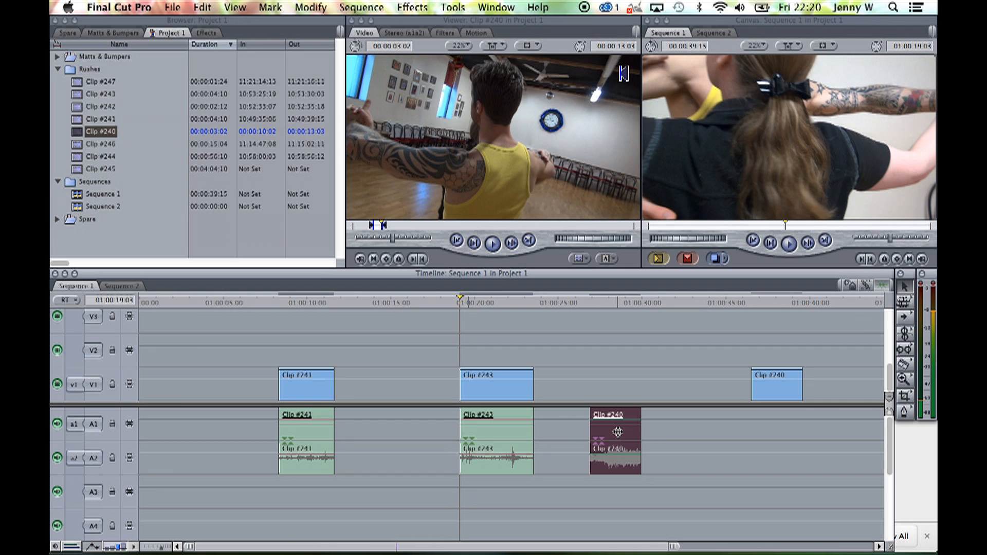
key("alt+l")
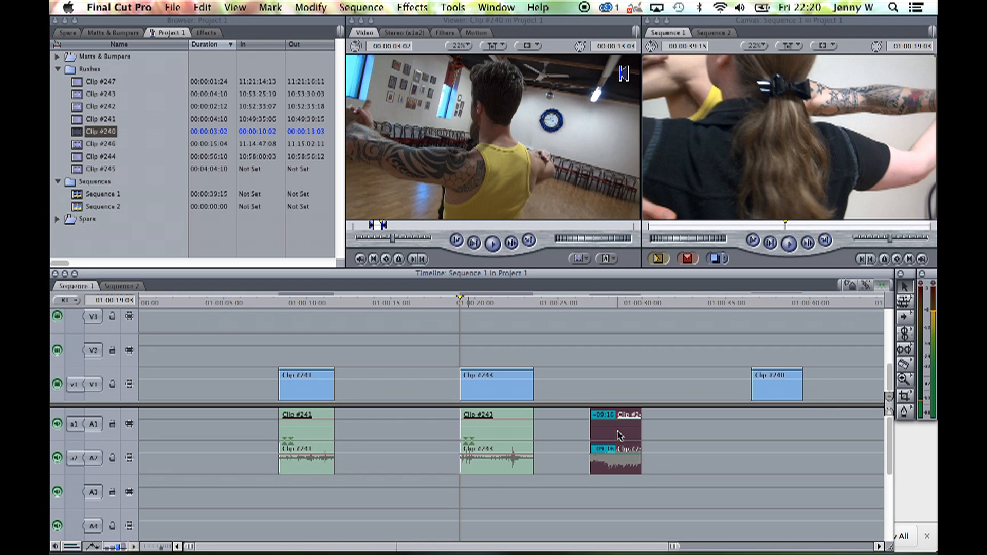
left_click(665, 433)
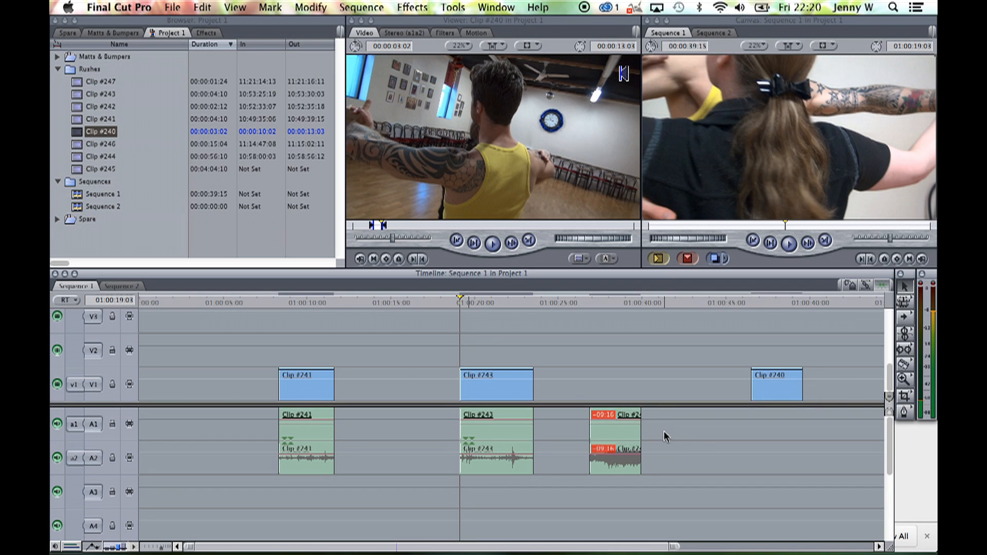
left_click(617, 437)
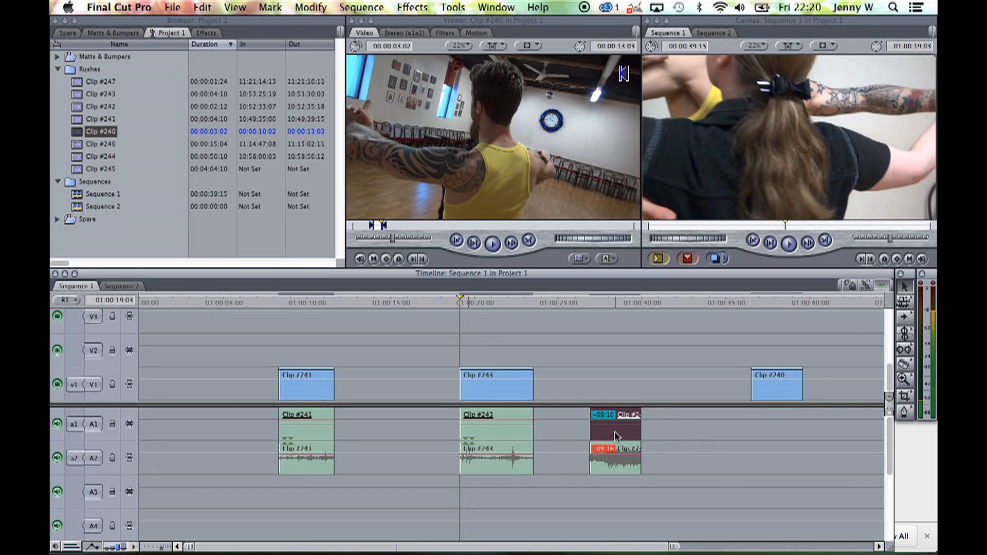
left_click_drag(608, 431, 687, 431)
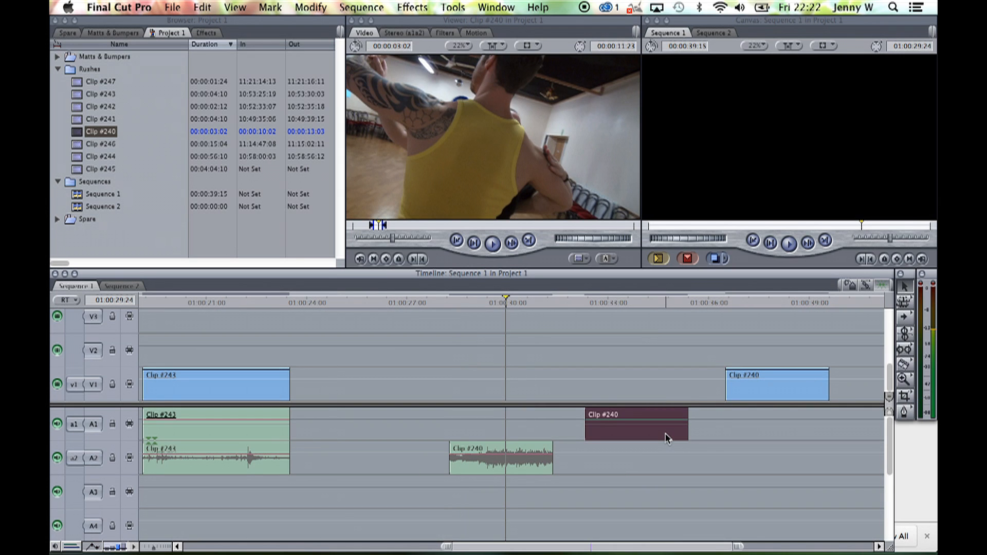
- Rejoin the A1 and A2 audio of Clip #240 as an aligned stereo pair and move the pair about one second along
left_click_drag(631, 434, 499, 441)
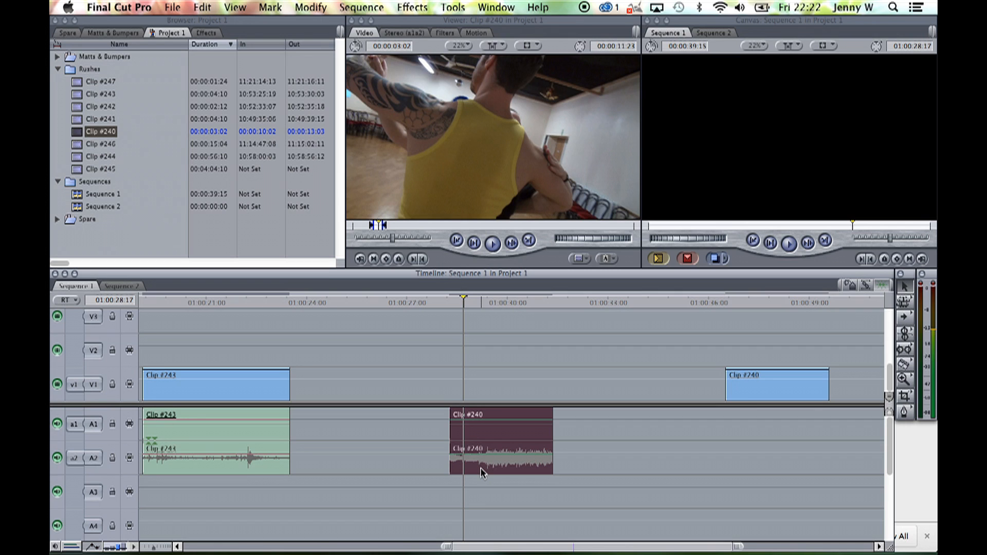
key("super+l")
left_click(495, 305)
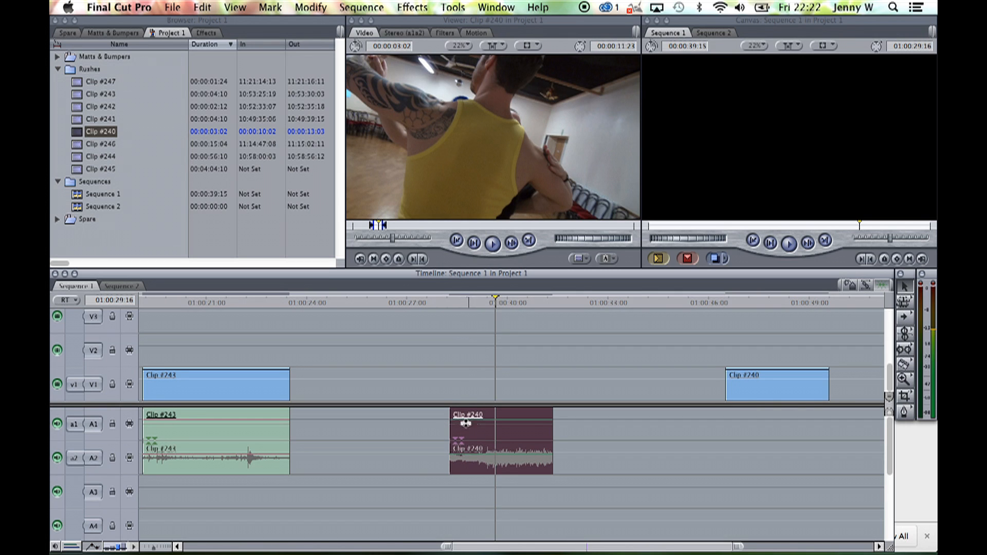
left_click_drag(492, 437, 537, 437)
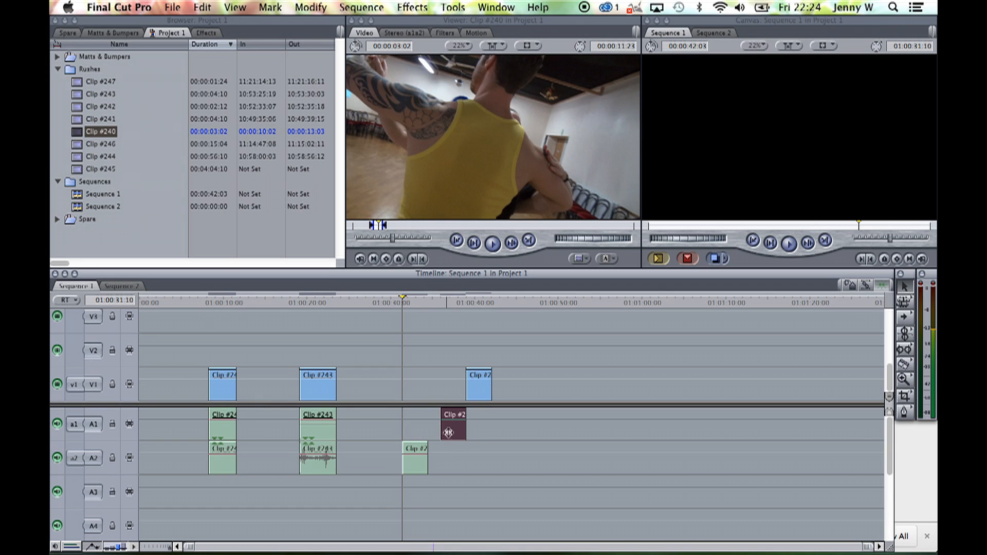
- Line up the A1 audio and the video of Clip #240 with its A2 audio at 01:00:31:10
left_click_drag(452, 426, 417, 426)
left_click_drag(478, 390, 411, 391)
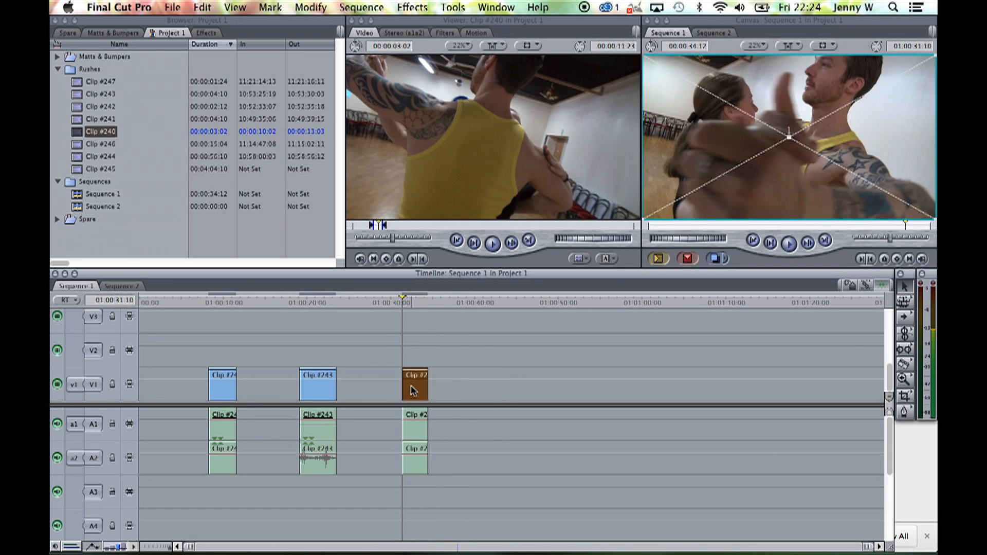
left_click(459, 354)
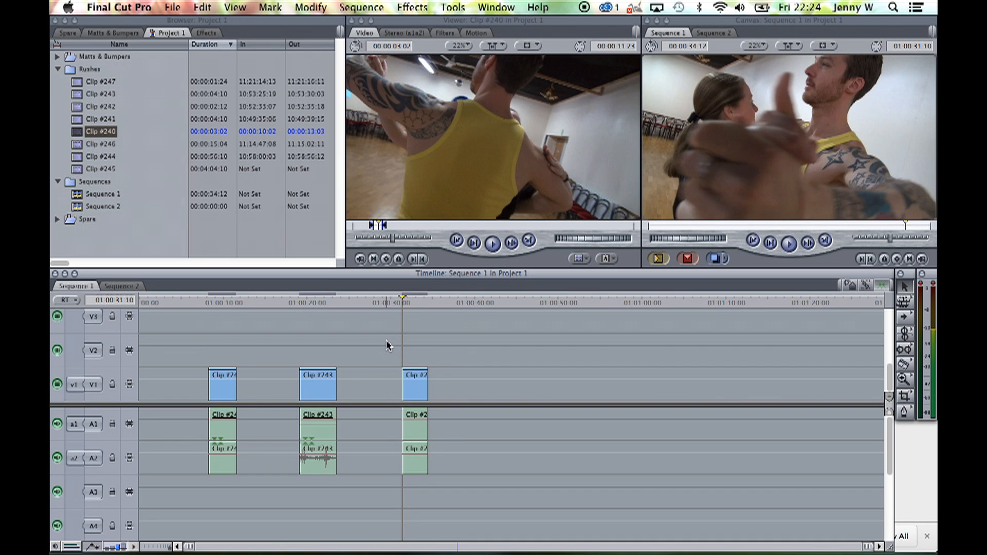
- Move the video and both audio parts of Clip #240 together to end at 01:00:36:04, and back to start at 01:00:31:10
left_click_drag(386, 341, 450, 484)
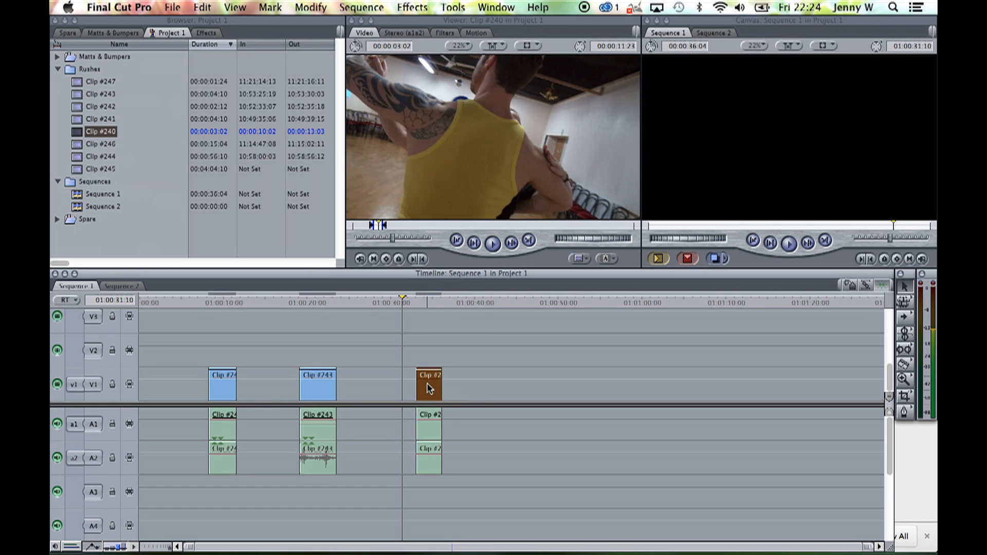
left_click(428, 432, "super")
left_click(430, 471, "super")
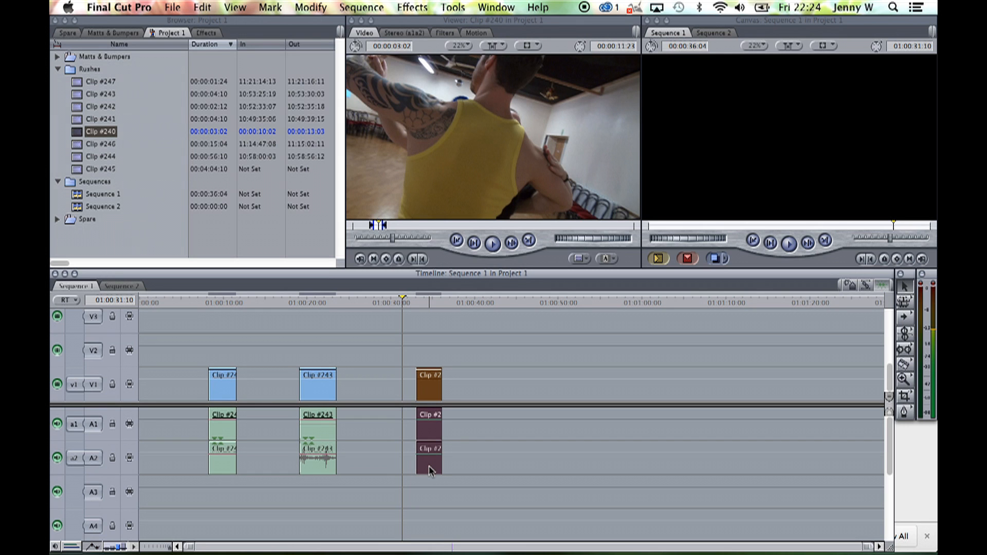
mouse_move(430, 390)
left_mouse_down()
mouse_move(548, 388)
mouse_move(415, 388)
left_mouse_up()
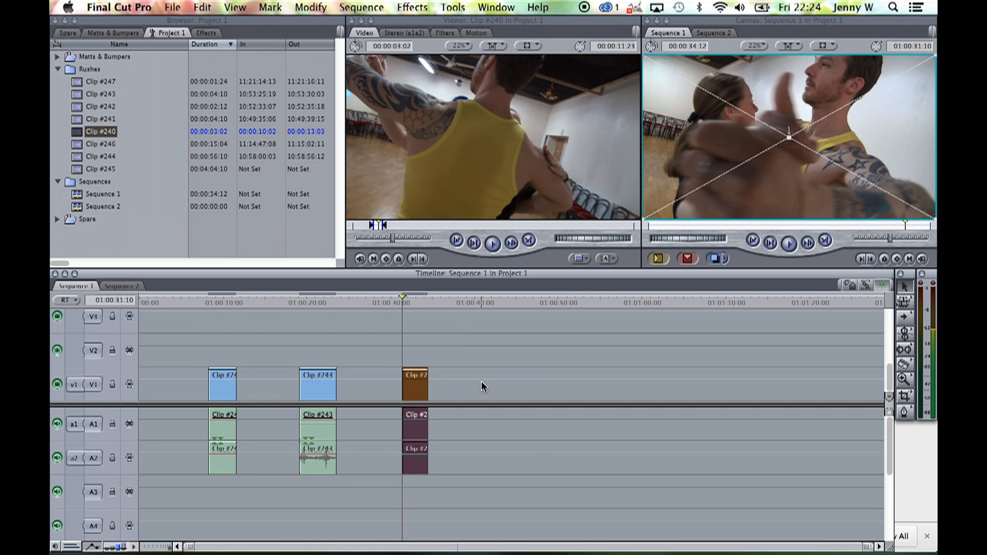
left_click(866, 287)
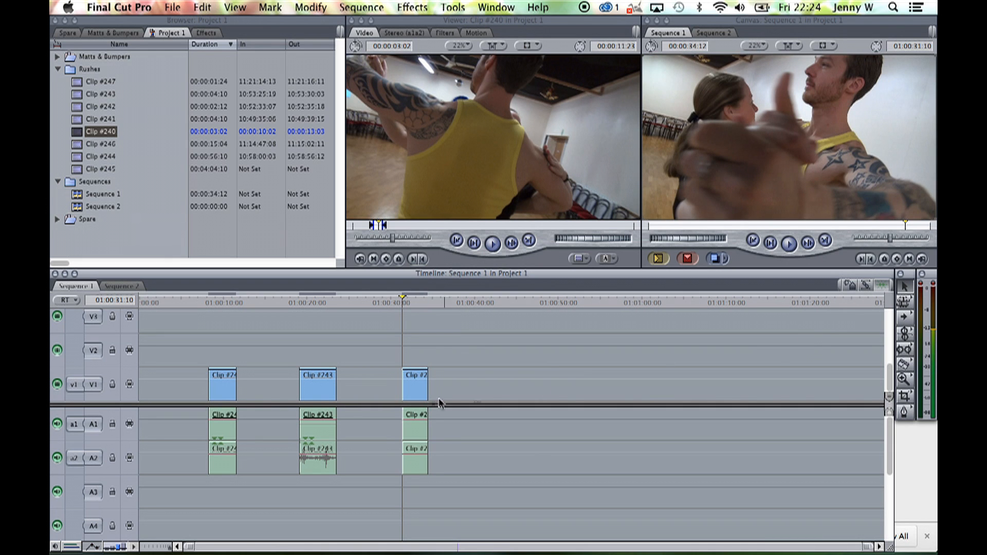
- Select the video and both audio parts of Clip #240 and move them together earlier in the timeline
mouse_move(419, 387)
left_mouse_down()
mouse_move(479, 386)
mouse_move(421, 390)
left_mouse_up()
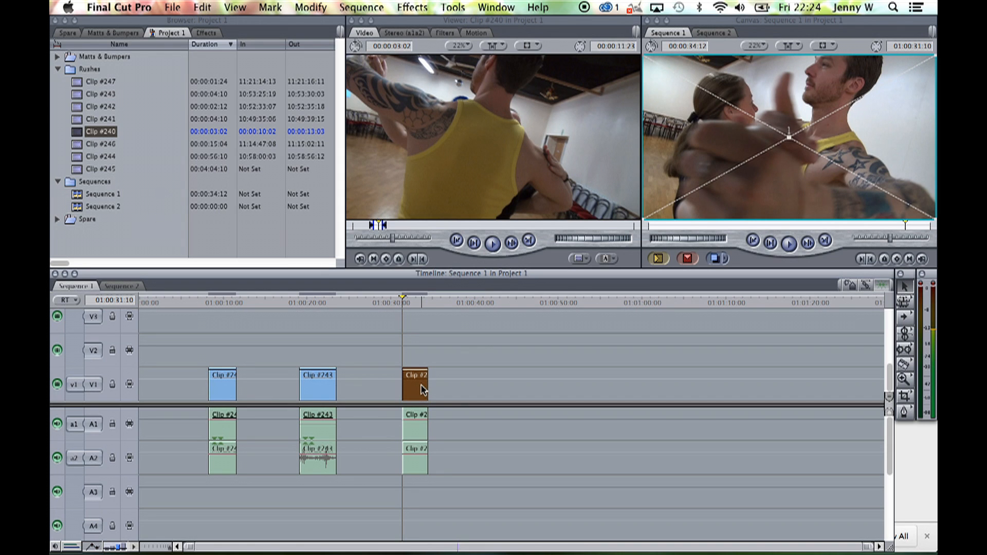
left_click(416, 429, "super")
left_click(415, 460, "super")
left_click_drag(415, 391, 391, 389)
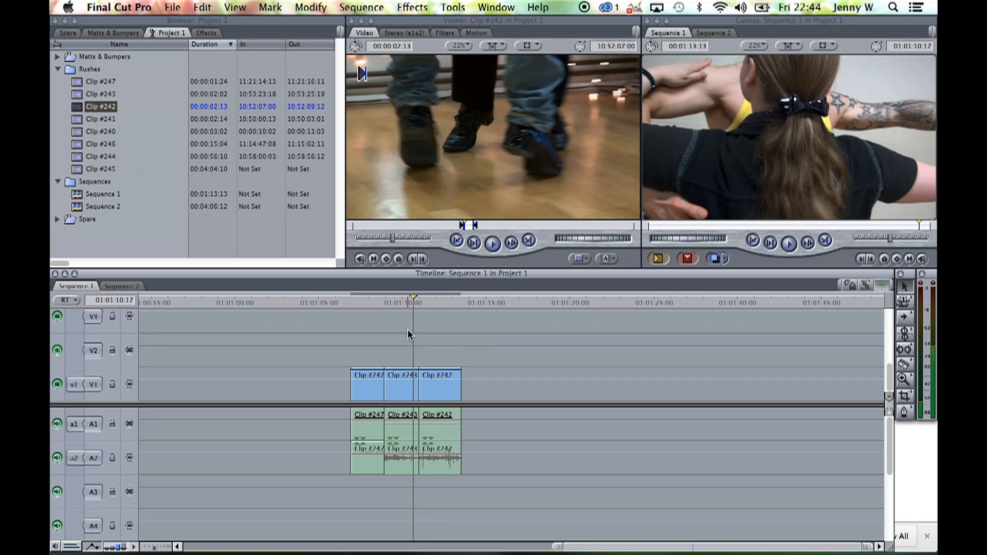
- Delete only the video of Clip #243, between Clip #247 and Clip #242, and undo the deletion
left_click(405, 389)
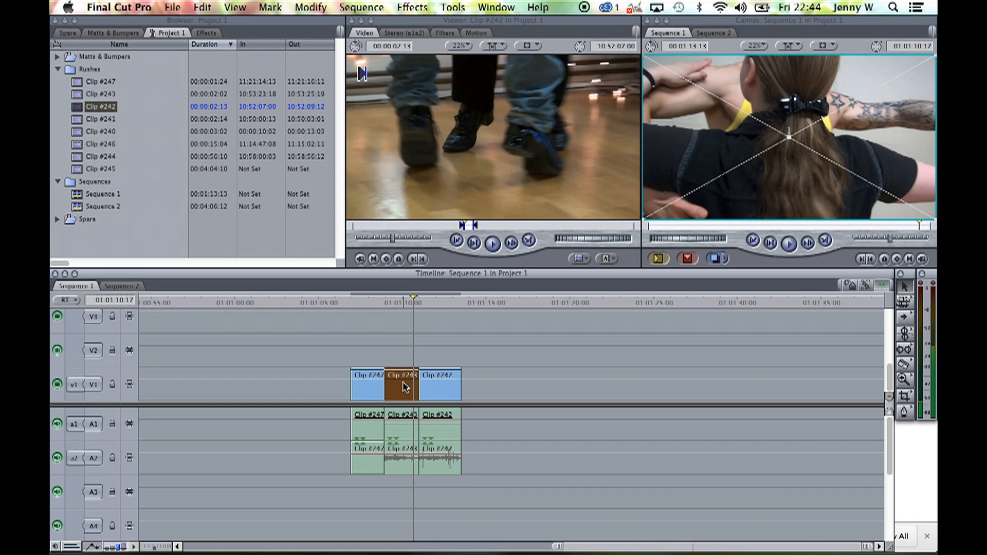
key("Delete")
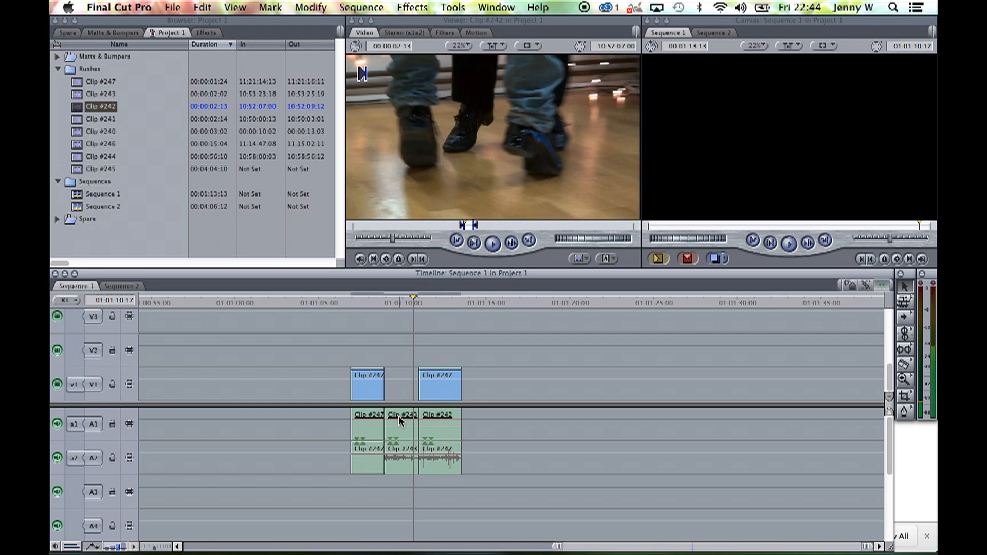
key("super+z")
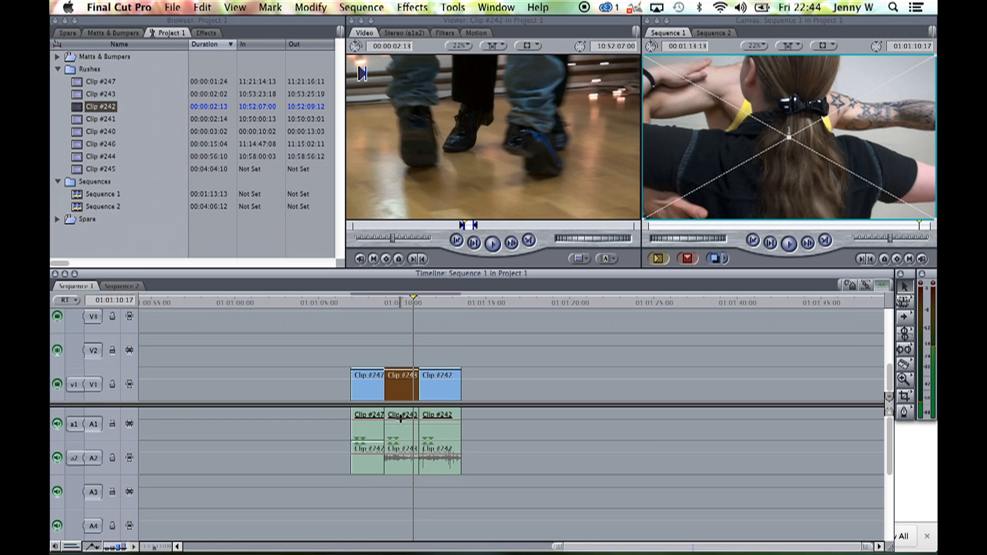
- Add the stereo audio of Clip #243 to the selection, lift the whole clip out of the timeline, and undo it
left_click(393, 436)
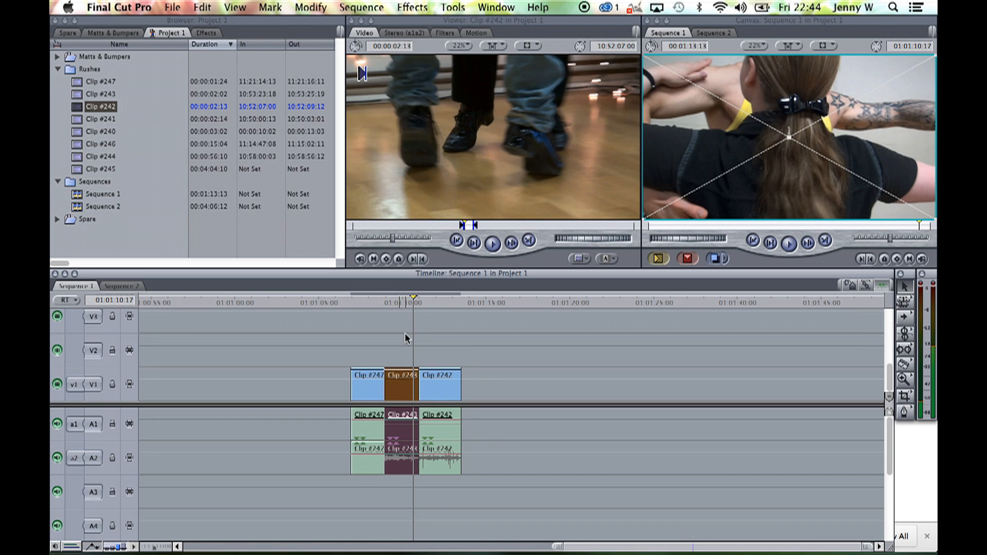
key("Delete")
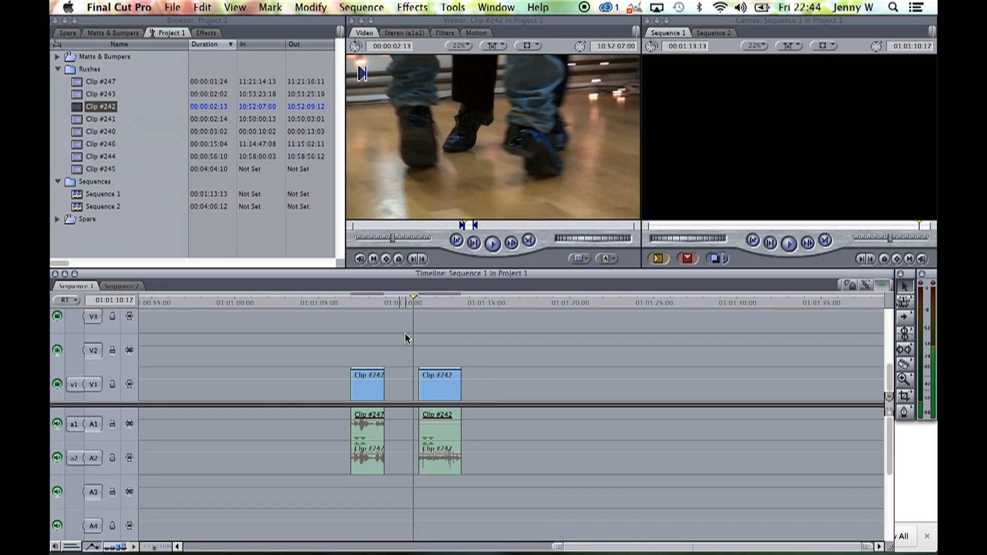
key("super+z")
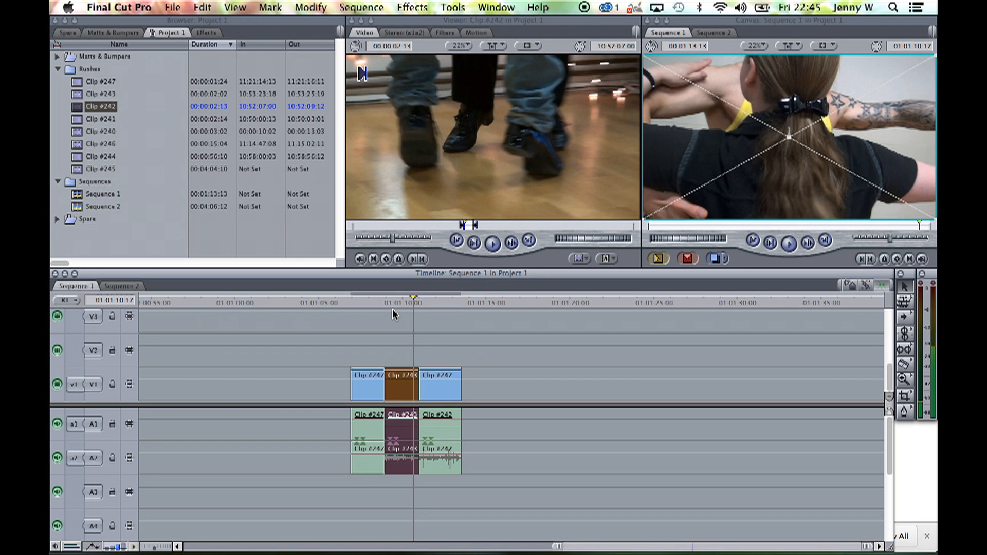
- Ripple delete the video and stereo audio of Clip #243 so that Clip #242 closes up against Clip #247
key("Delete")
key("super+z")
key("shift+Delete")
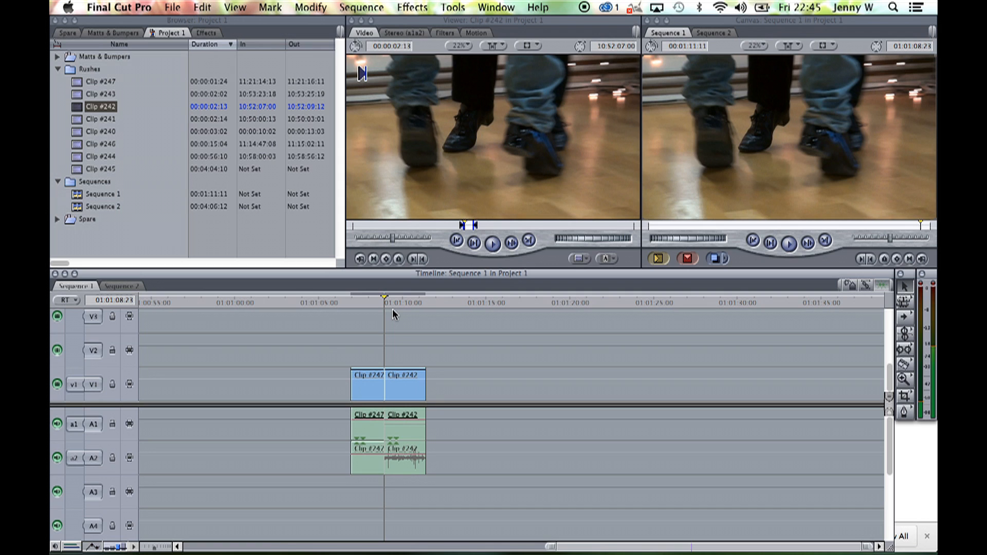